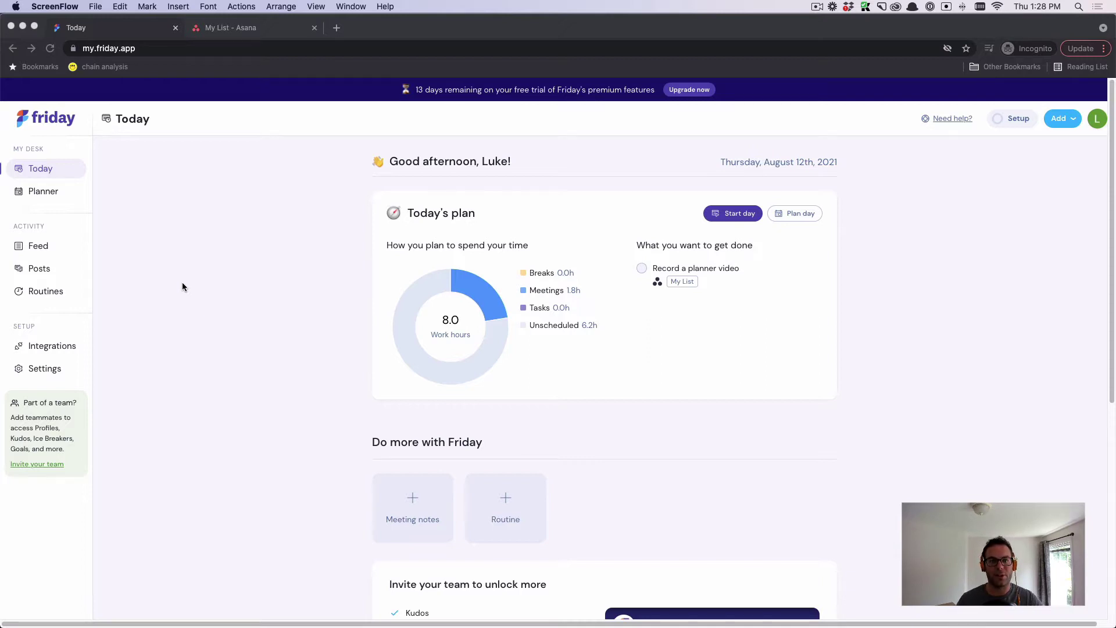
Step: Go to the Planner and start adding something to Thursday's agenda at the 1pm slot
left_click(212, 279)
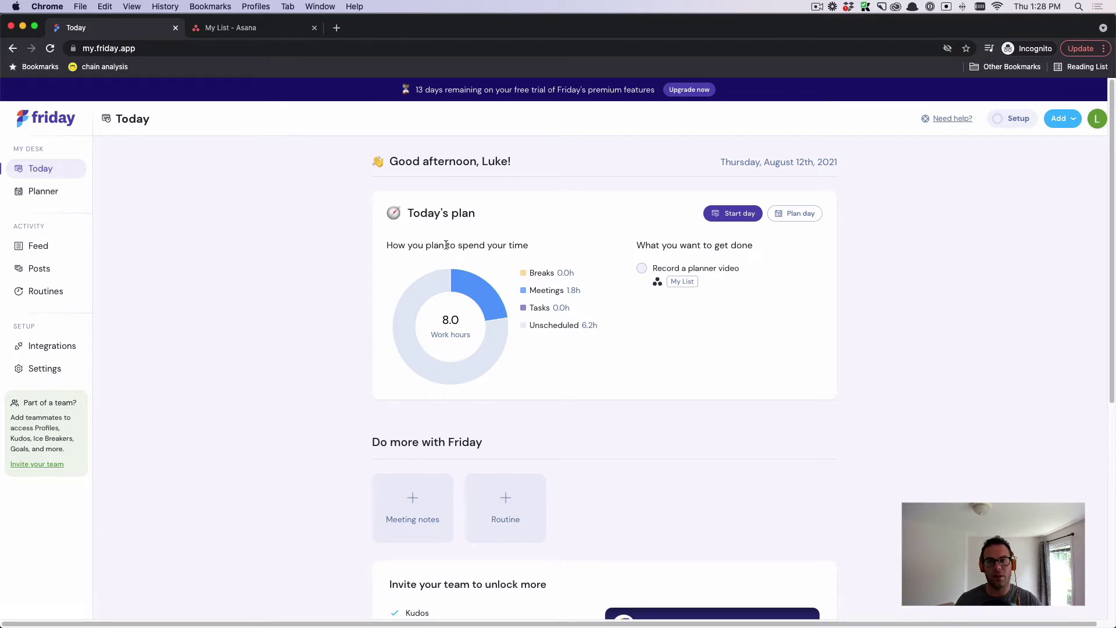
left_click(793, 213)
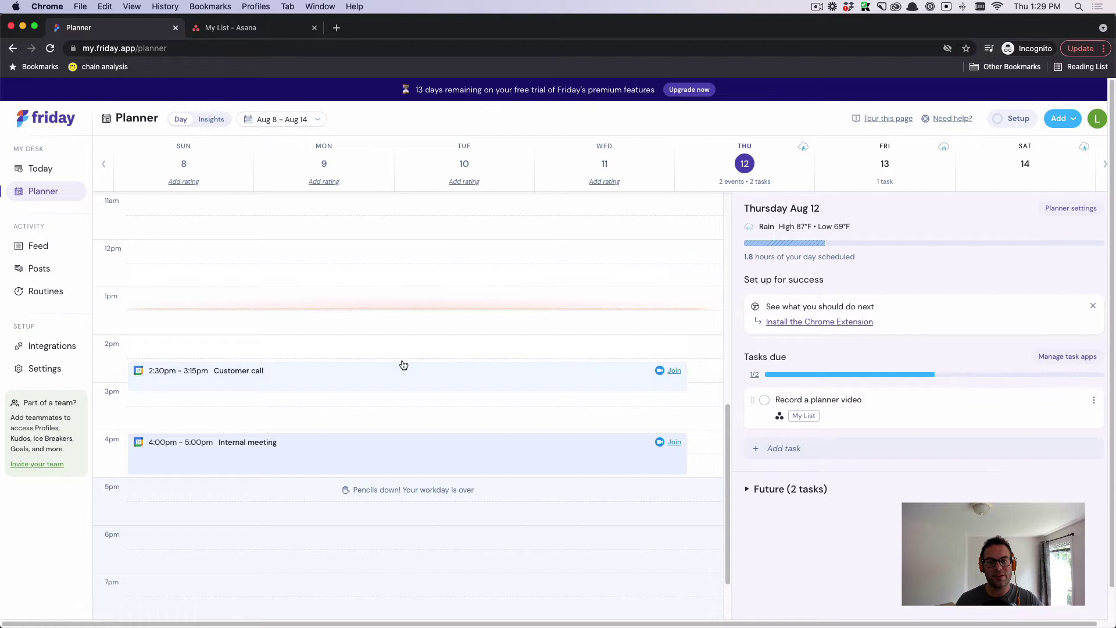
scroll(401, 361, "up", 5)
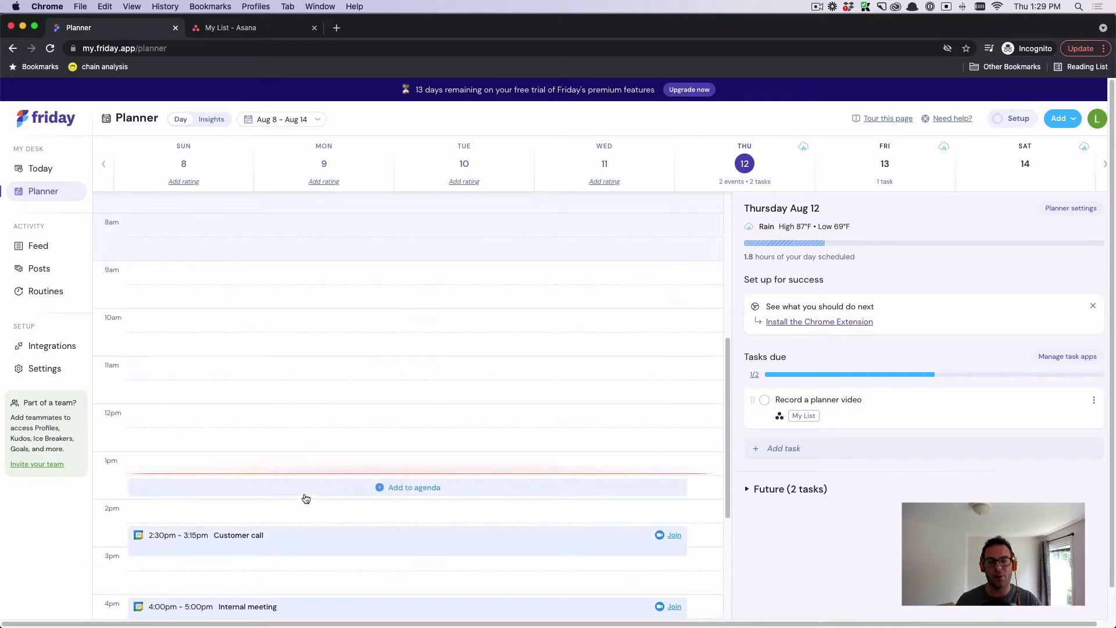
scroll(270, 313, "down", 1)
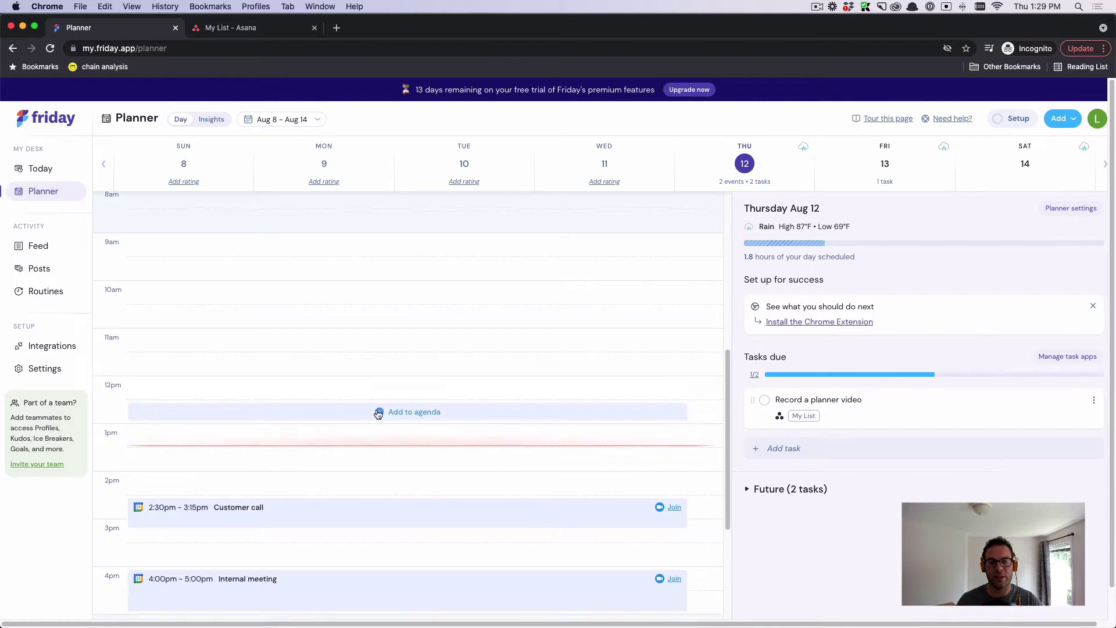
scroll(384, 419, "down", 1)
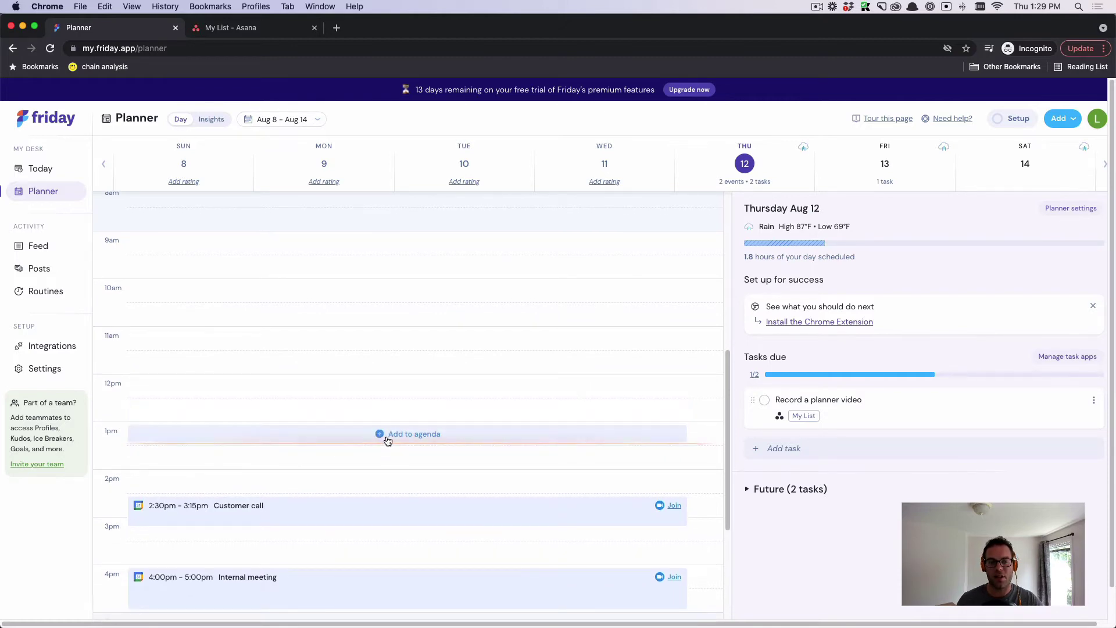
left_click(384, 434)
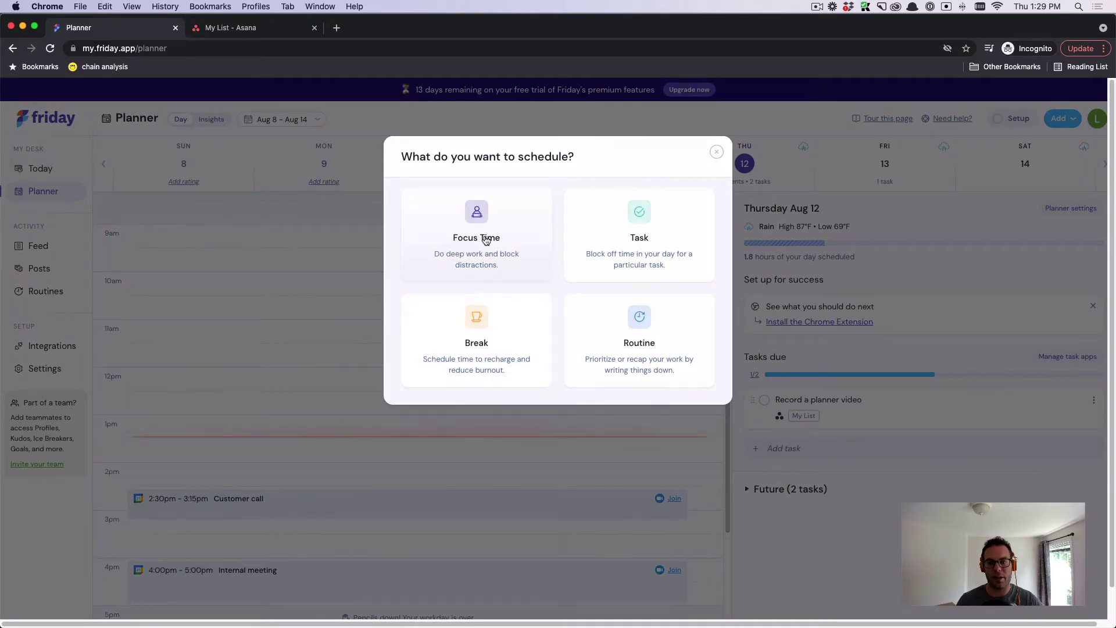
Step: Preview the Focus Time and Break options, then dismiss the chooser without scheduling anything
left_click(486, 240)
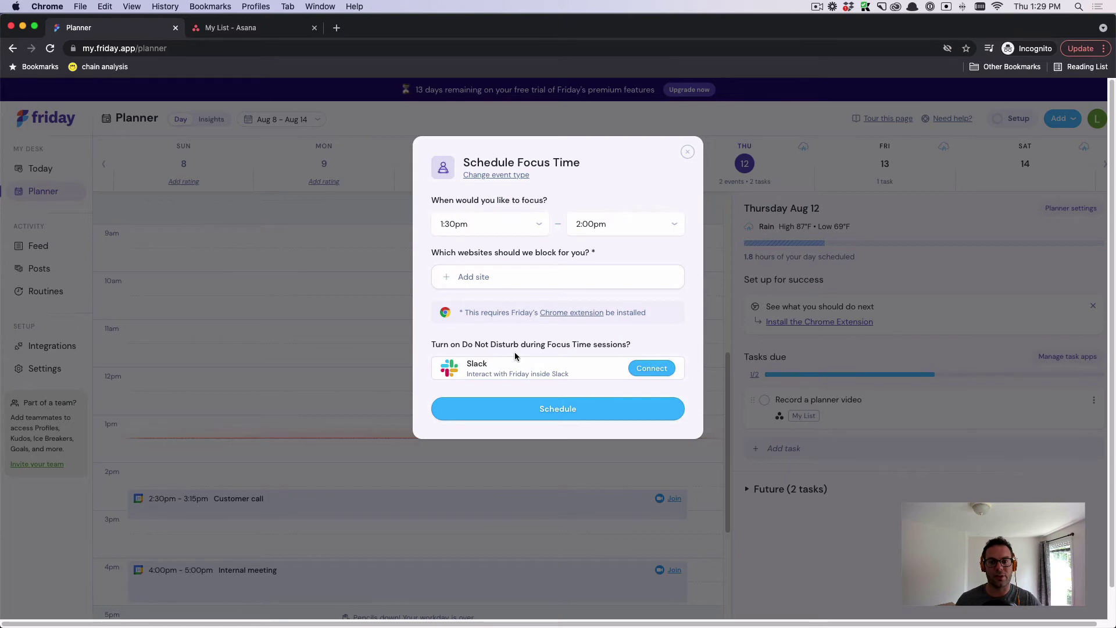
left_click(515, 177)
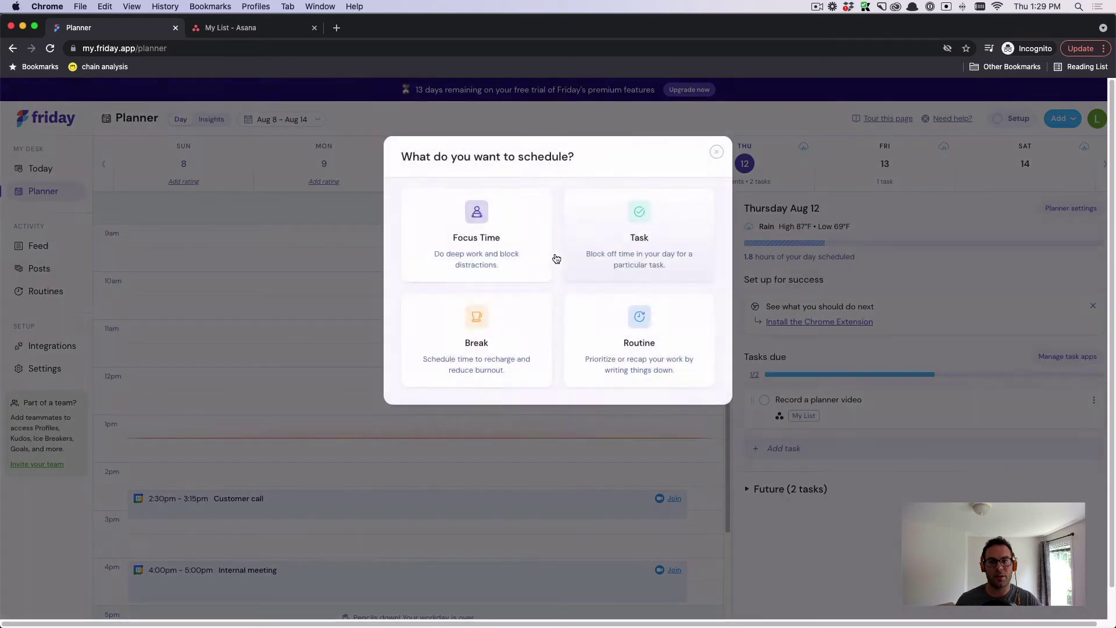
left_click(501, 317)
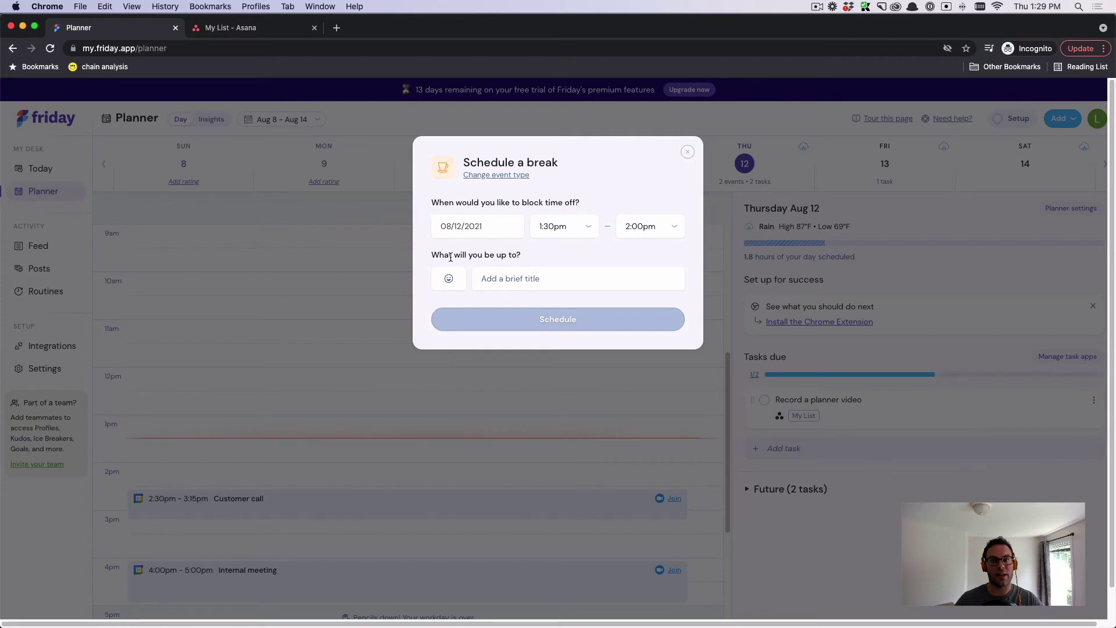
left_click(491, 175)
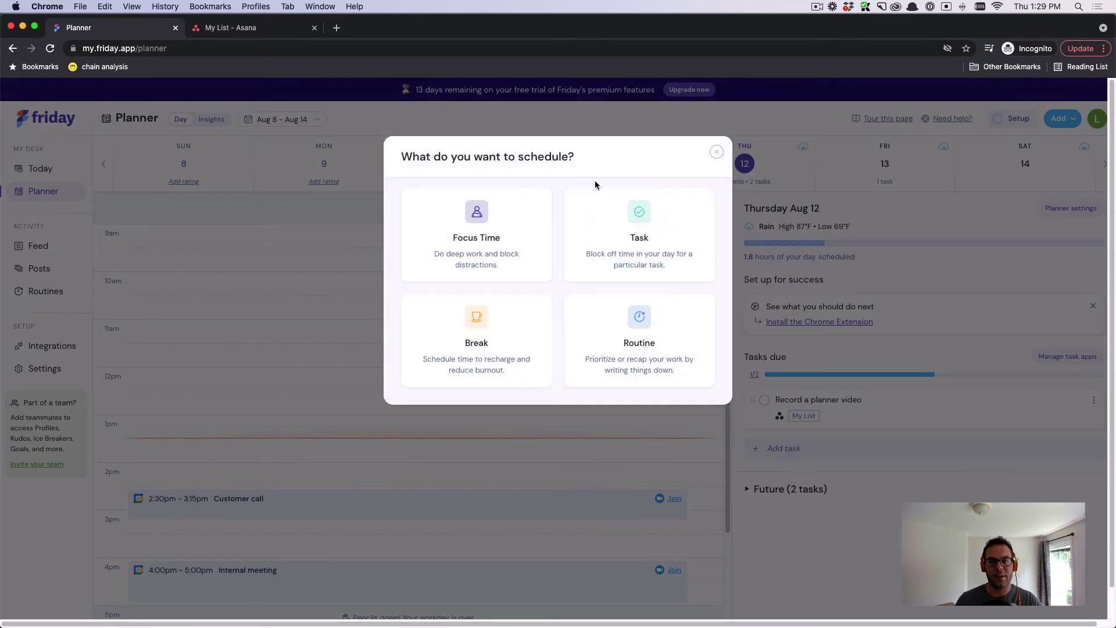
left_click(716, 153)
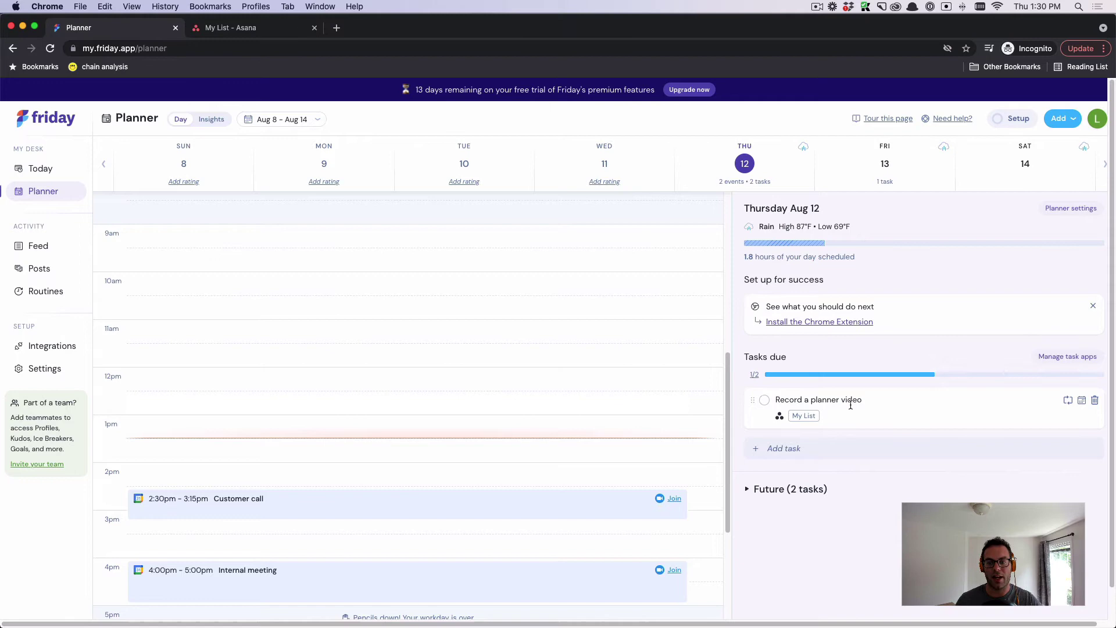
Step: Expand future tasks, peek at Friday Aug 13, and return to Thursday Aug 12
left_click(781, 490)
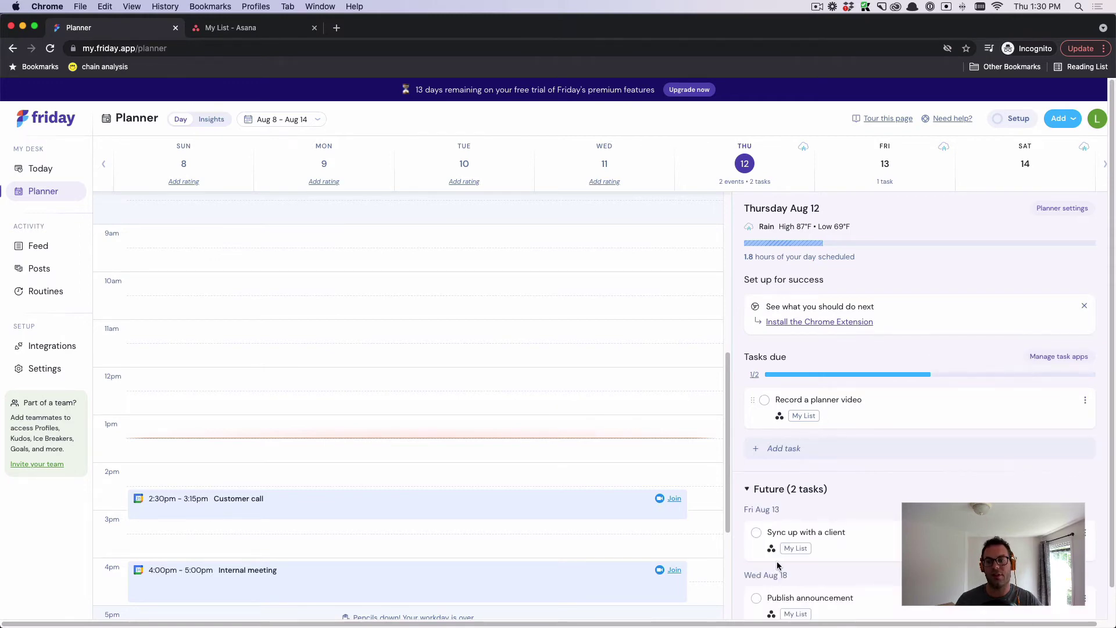
left_click(781, 490)
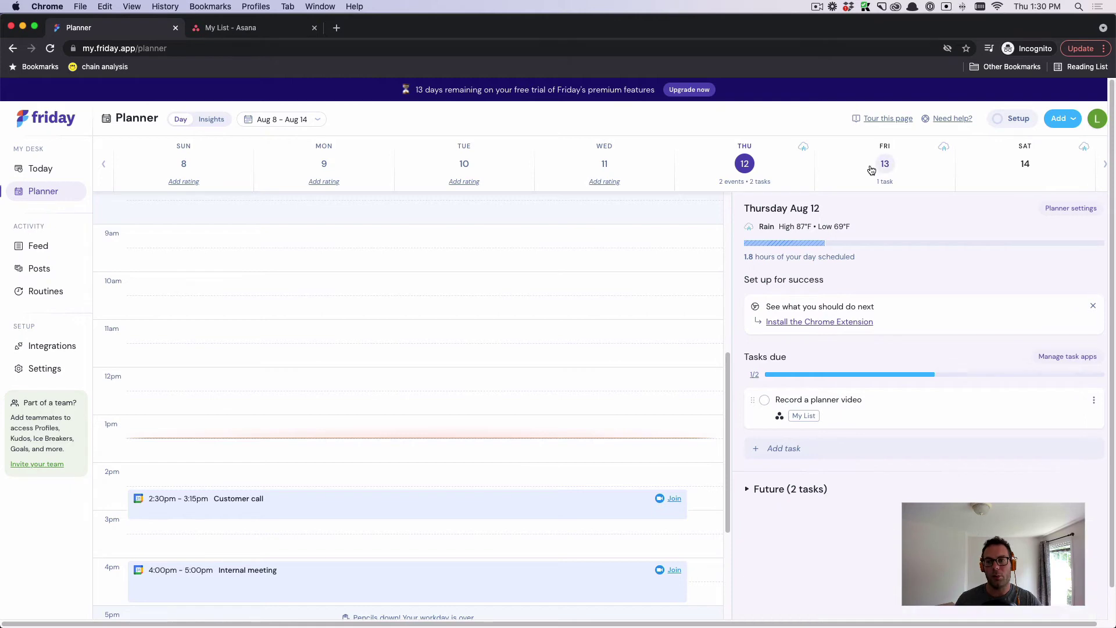
left_click(885, 164)
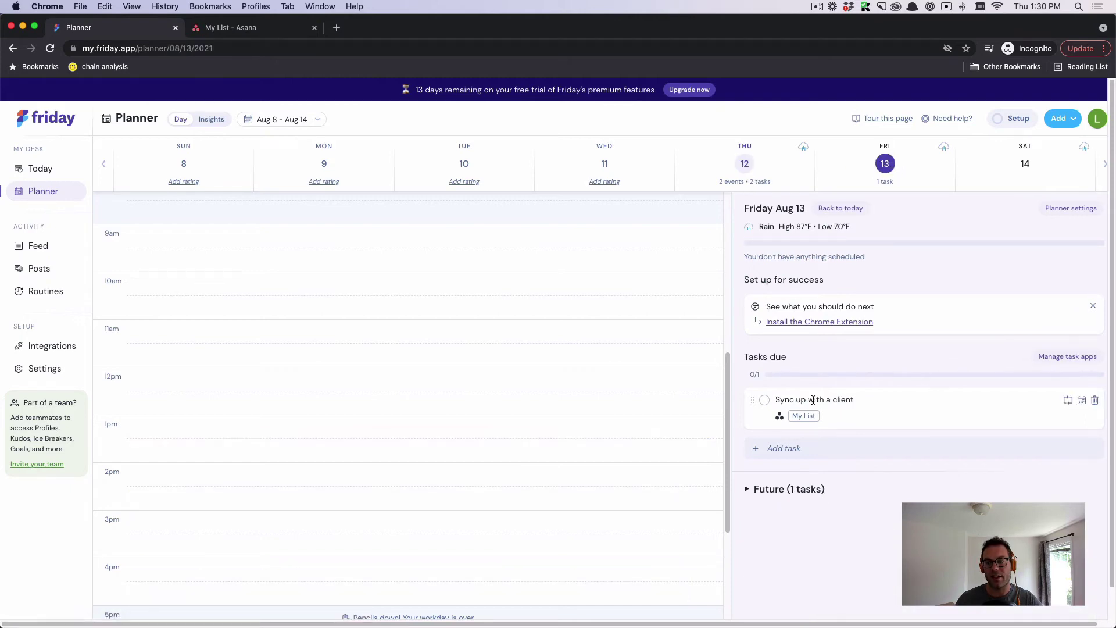
left_click(745, 164)
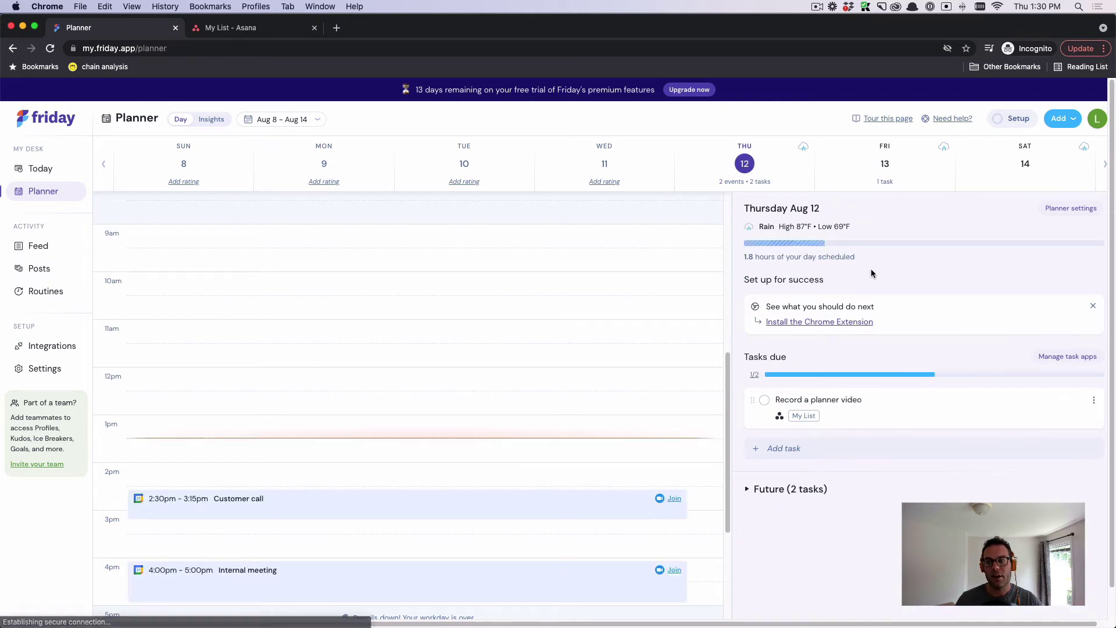
Step: Review the connected Asana and Google Calendar integrations in Planner Settings, then close them
left_click(1055, 356)
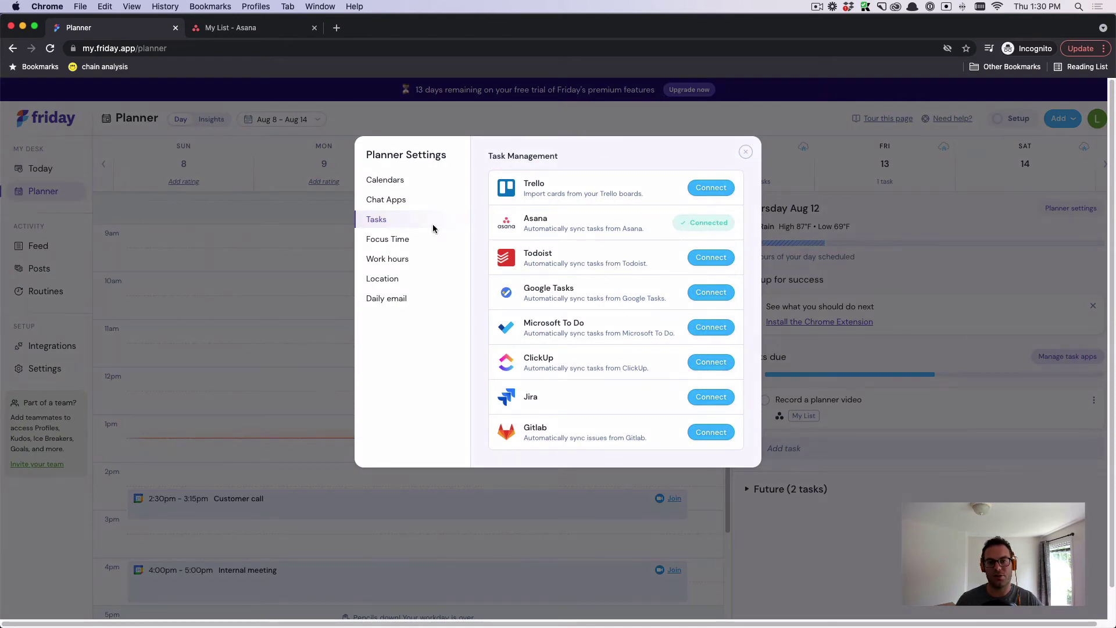
left_click(387, 180)
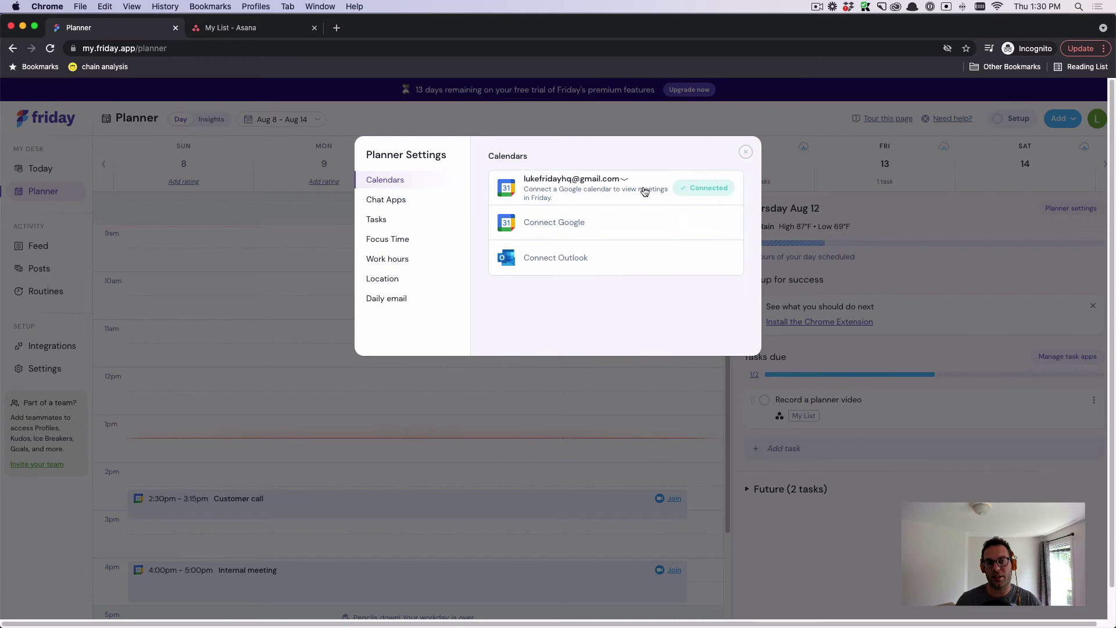
left_click(746, 154)
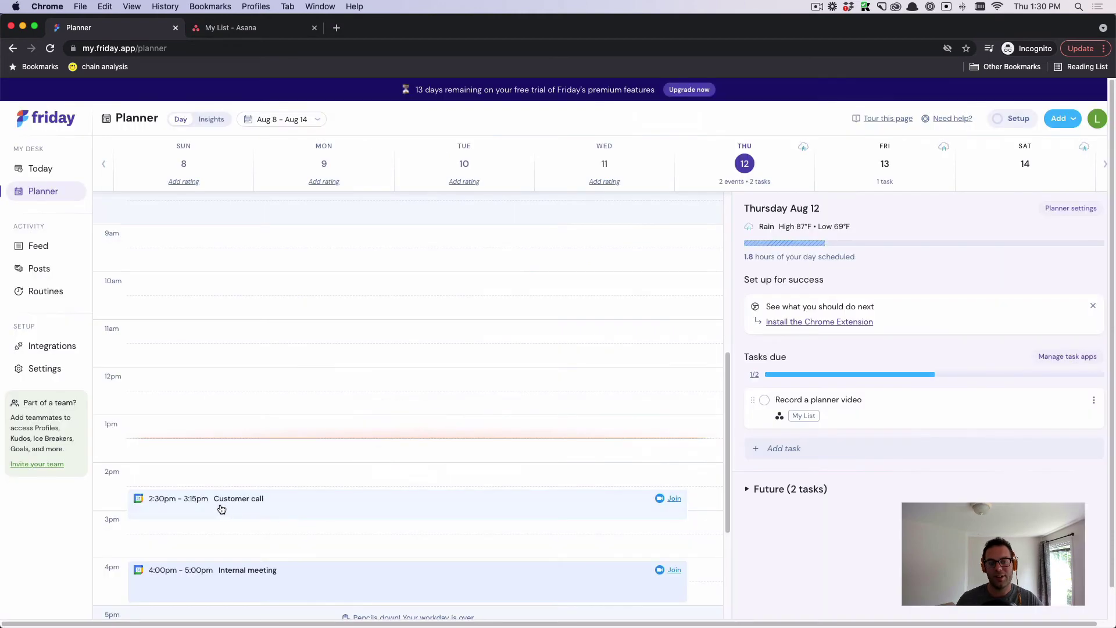
mouse_move(764, 400)
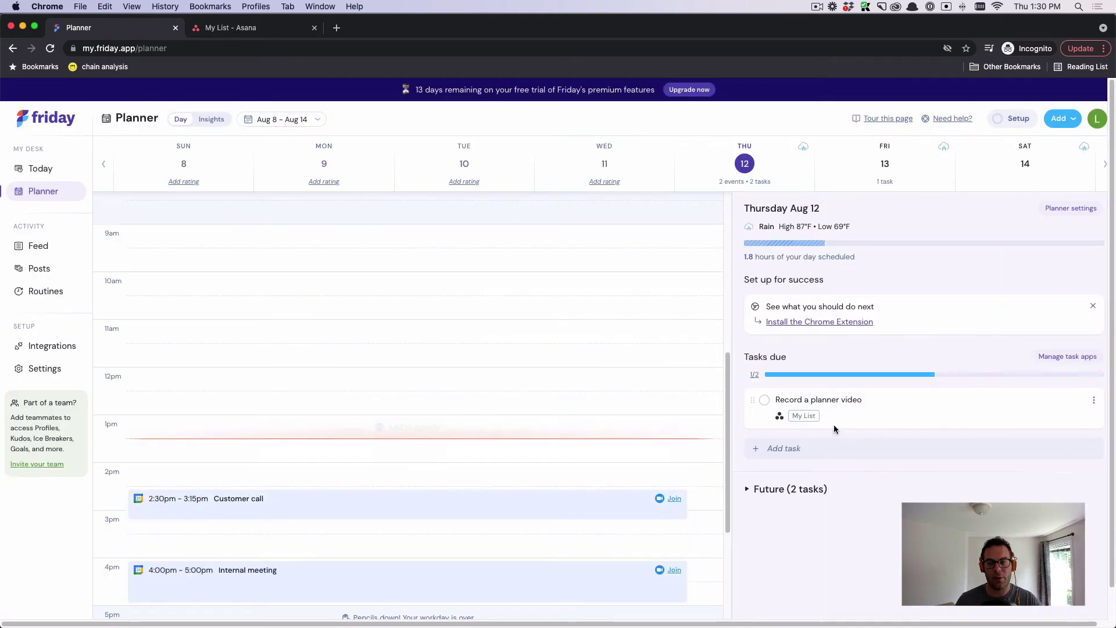
Step: Schedule 'Record a planner video' for 1:30pm–2:00pm today, then go to the Today overview
left_click_drag(752, 401, 315, 454)
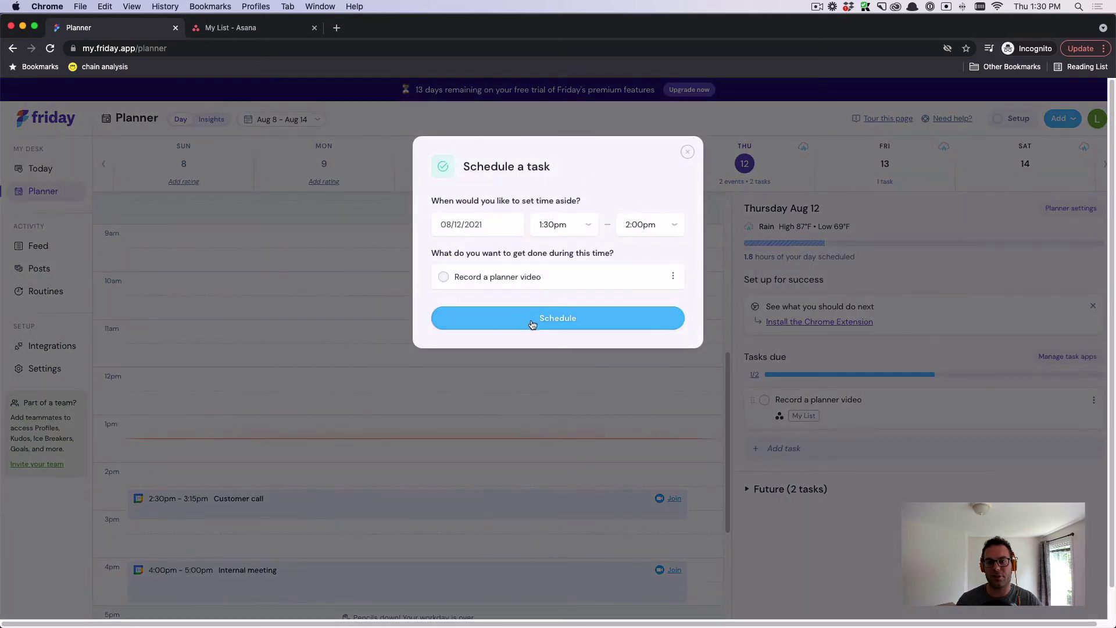
left_click(533, 318)
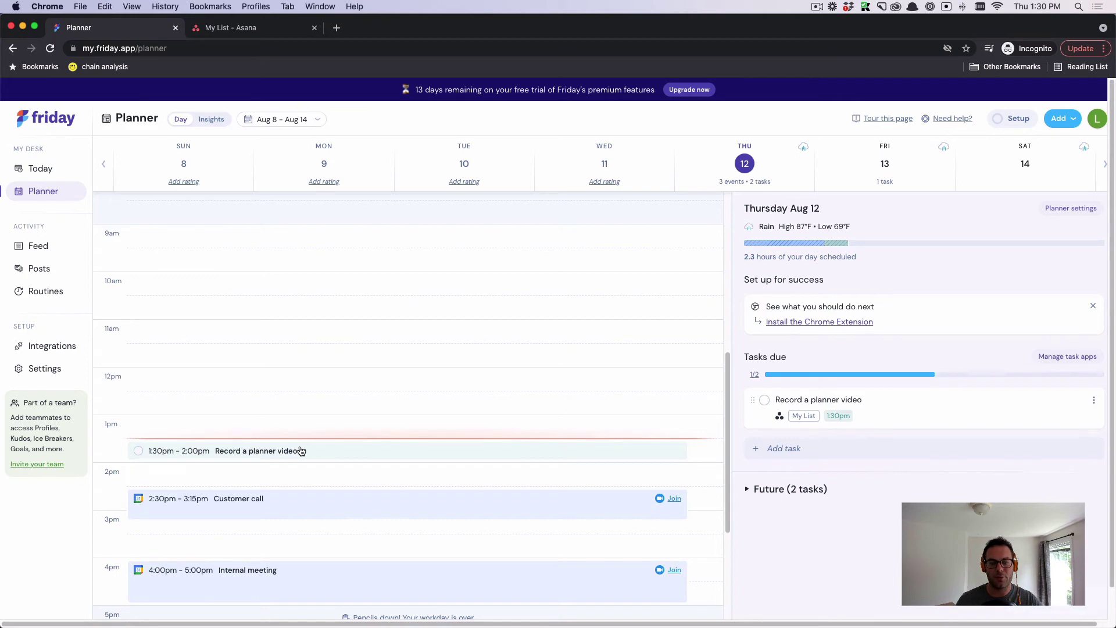
left_click(40, 169)
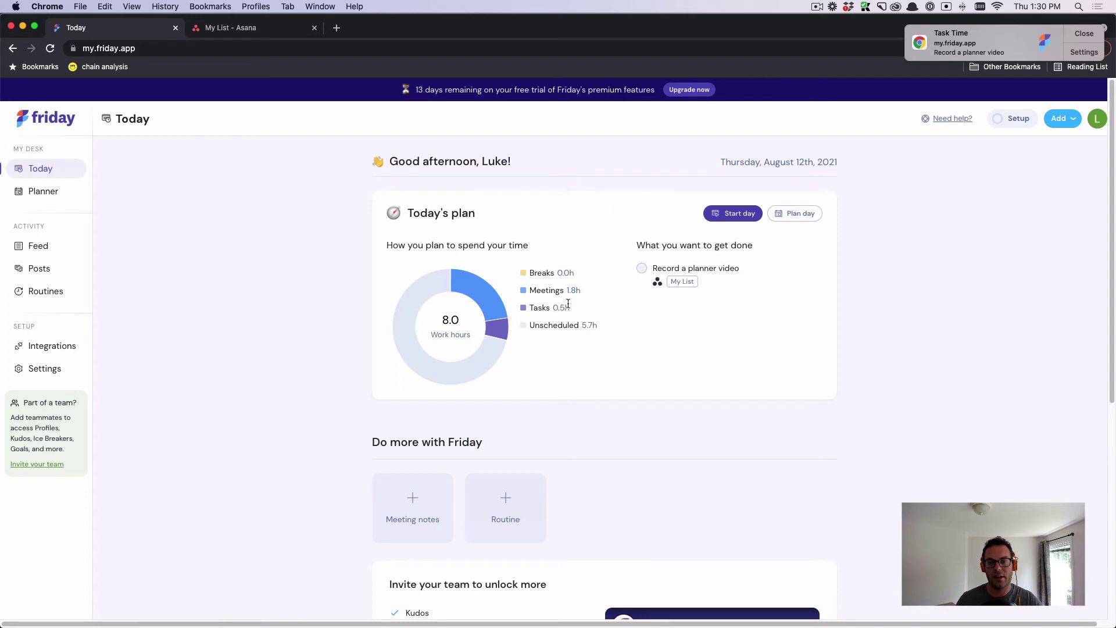
Step: Start the workday and mark 'Record a planner video' complete, then switch to the Asana tab
left_click(734, 218)
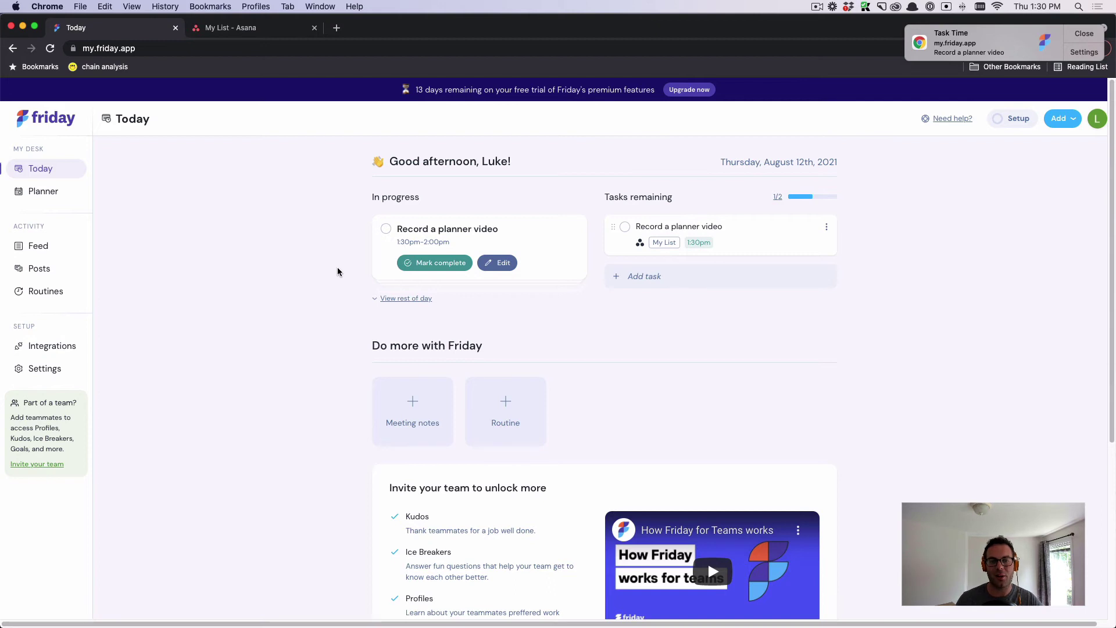
left_click(424, 263)
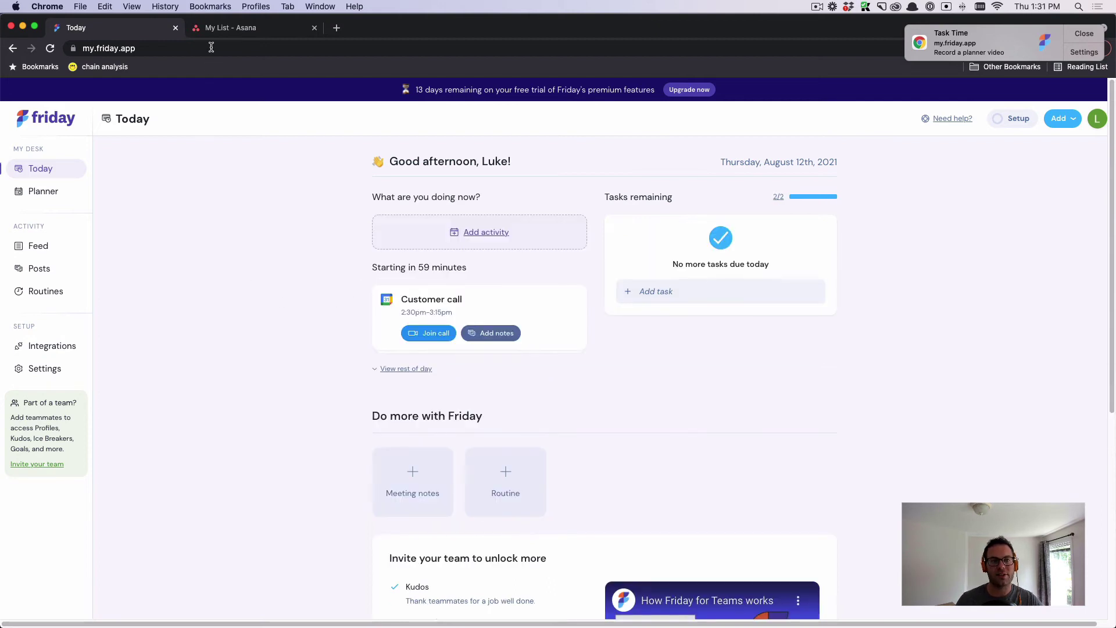
left_click(230, 27)
Step: Confirm 'Record a planner video' is checked off in Asana's My List, then return to Friday's Today page
left_click(227, 233)
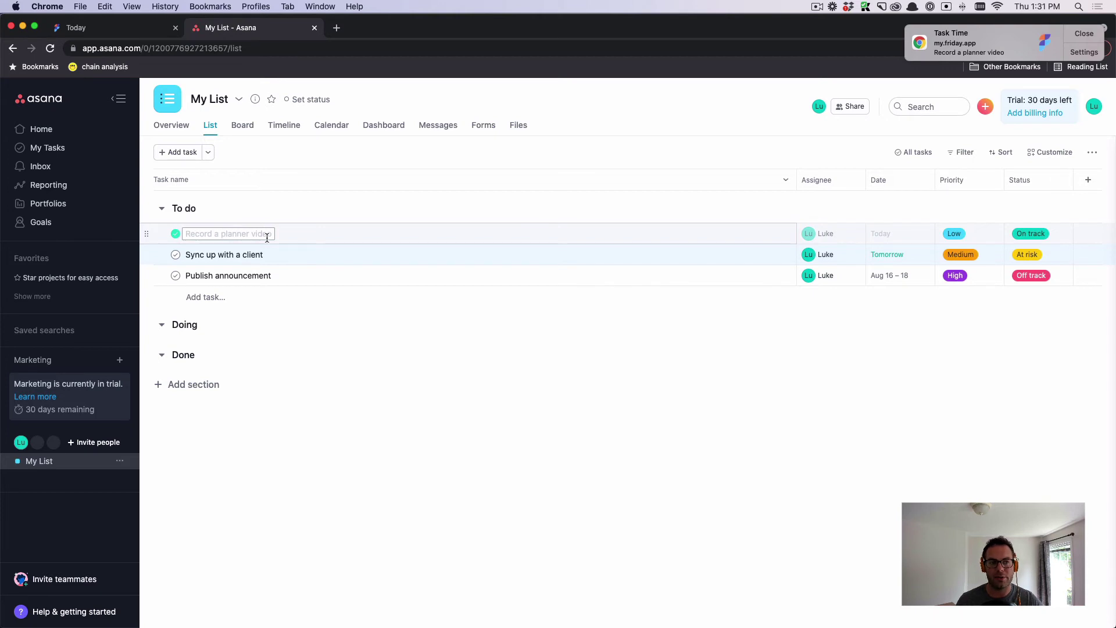
left_click(523, 393)
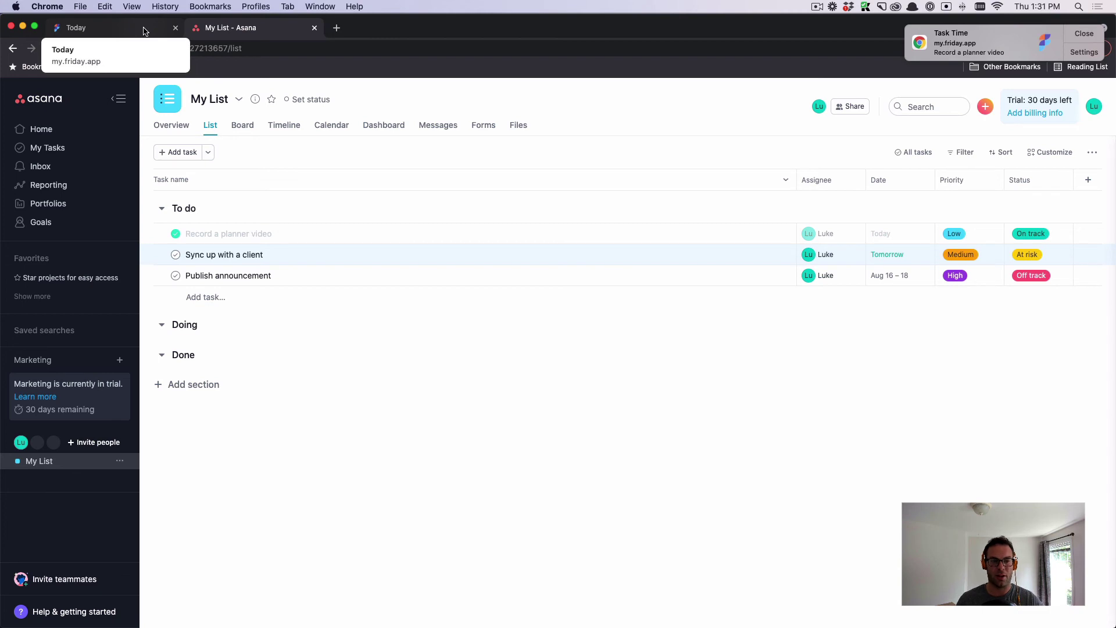
left_click(144, 31)
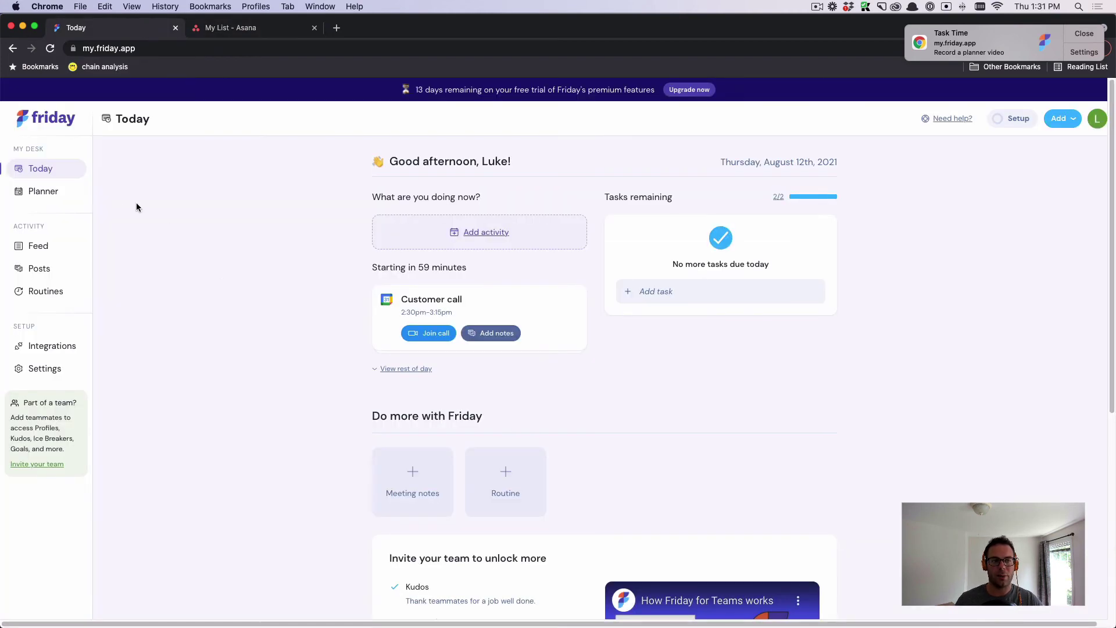
left_click(42, 191)
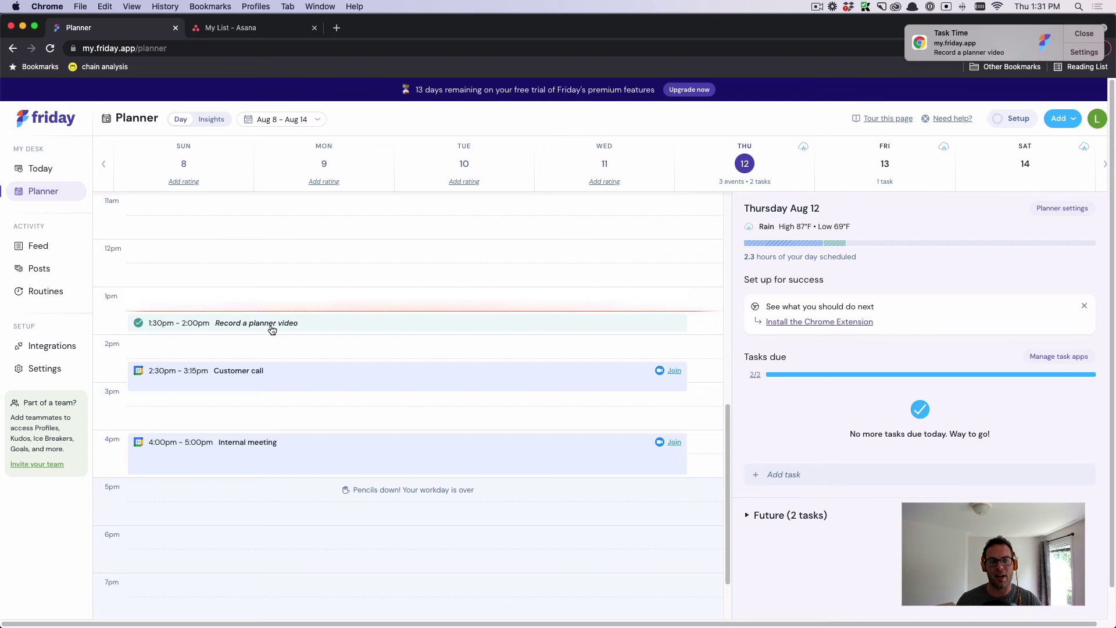
left_click(252, 28)
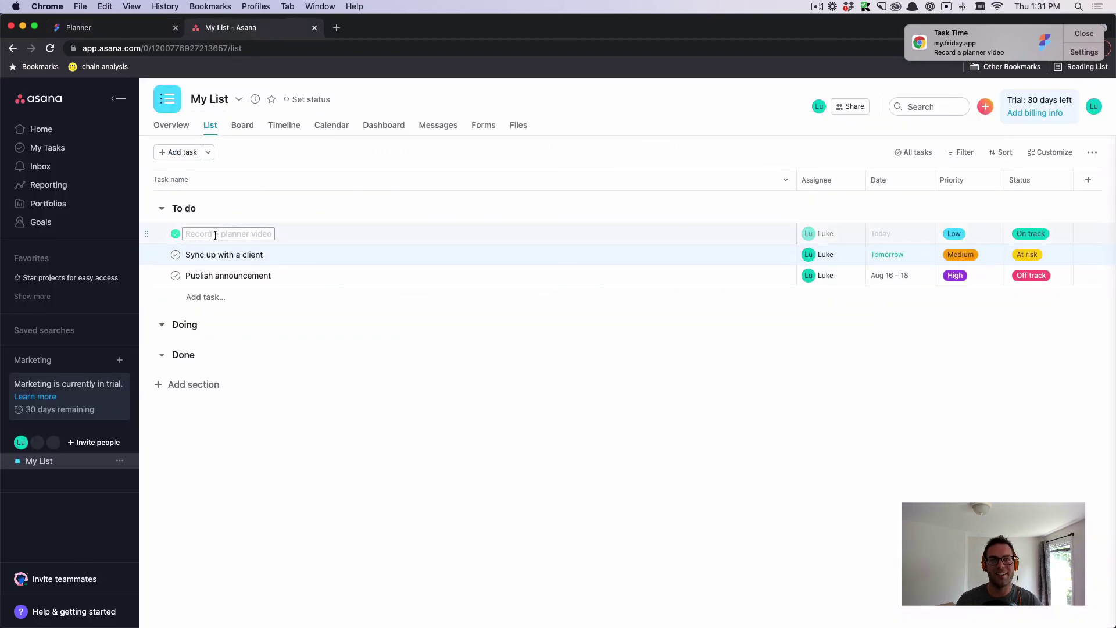
left_click(79, 27)
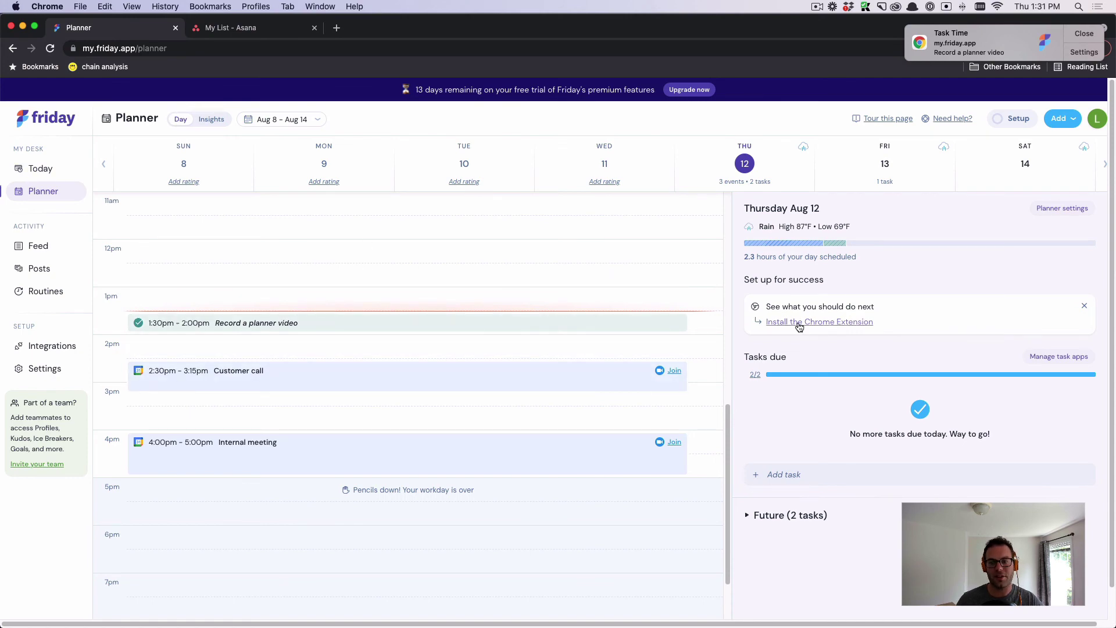
left_click(40, 168)
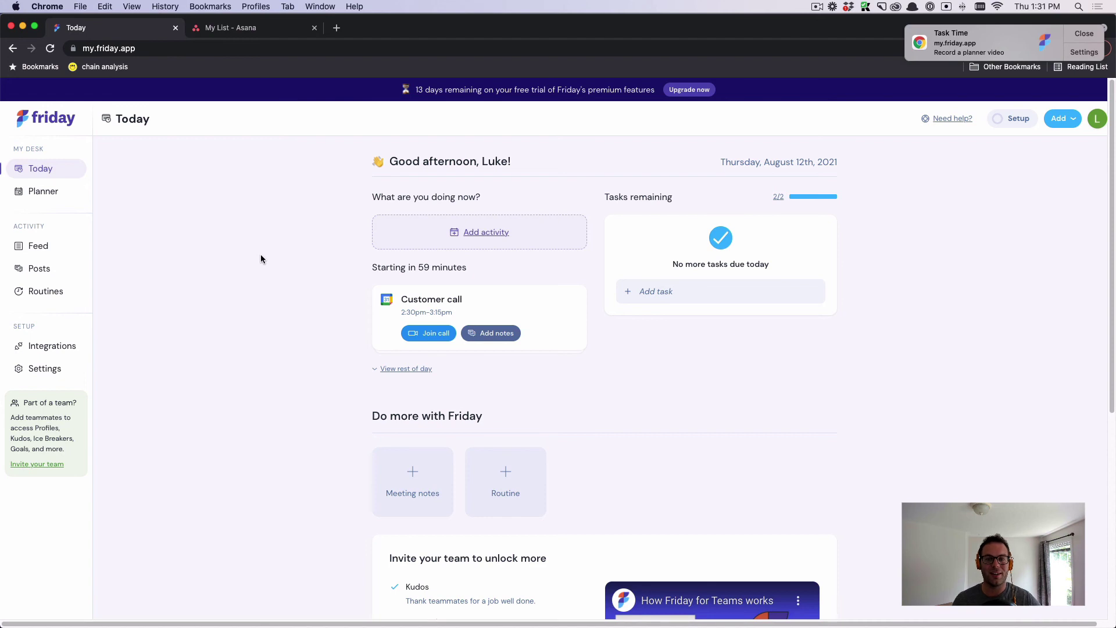
Step: Add 'Example Task' and schedule it as the current activity from 1:31pm to 2:01pm
left_click(722, 290)
type("Example Task")
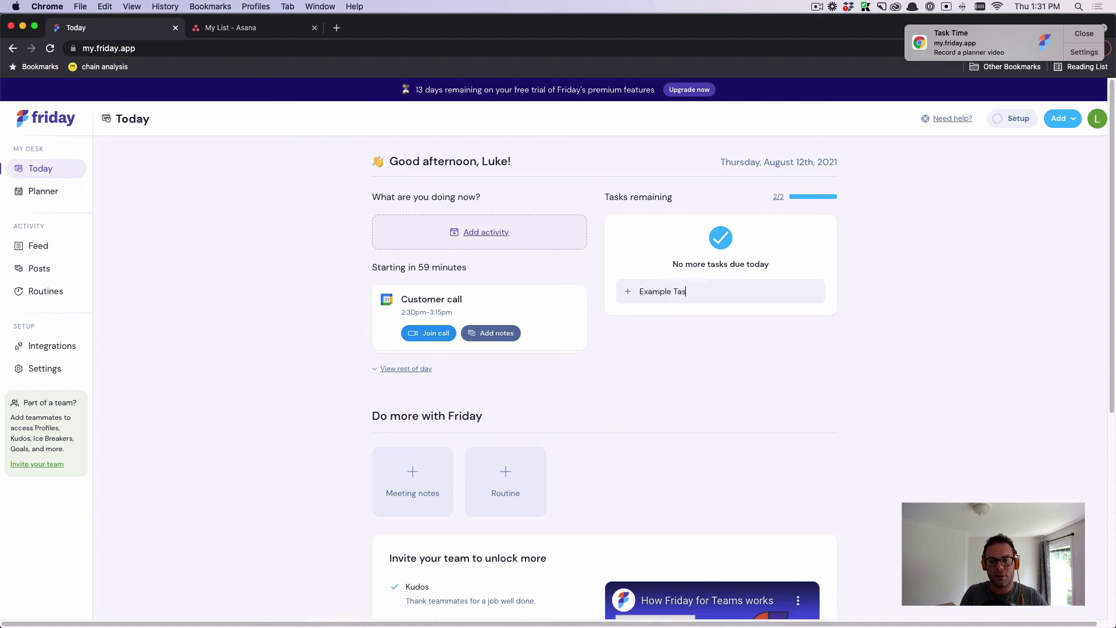
key("Return")
left_click_drag(660, 226, 486, 231)
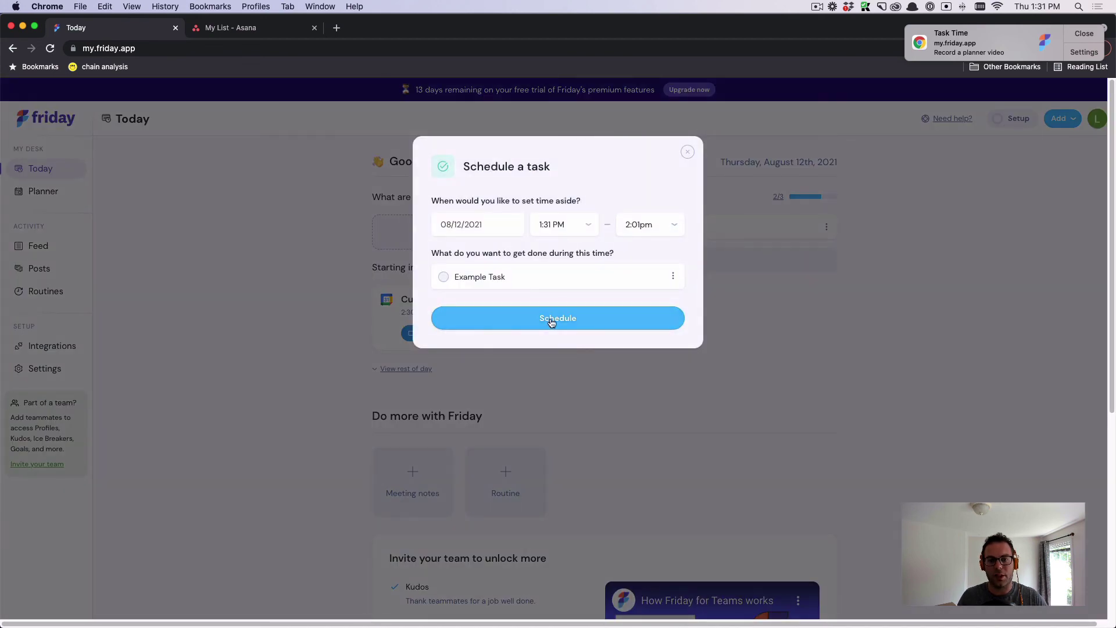
left_click(550, 320)
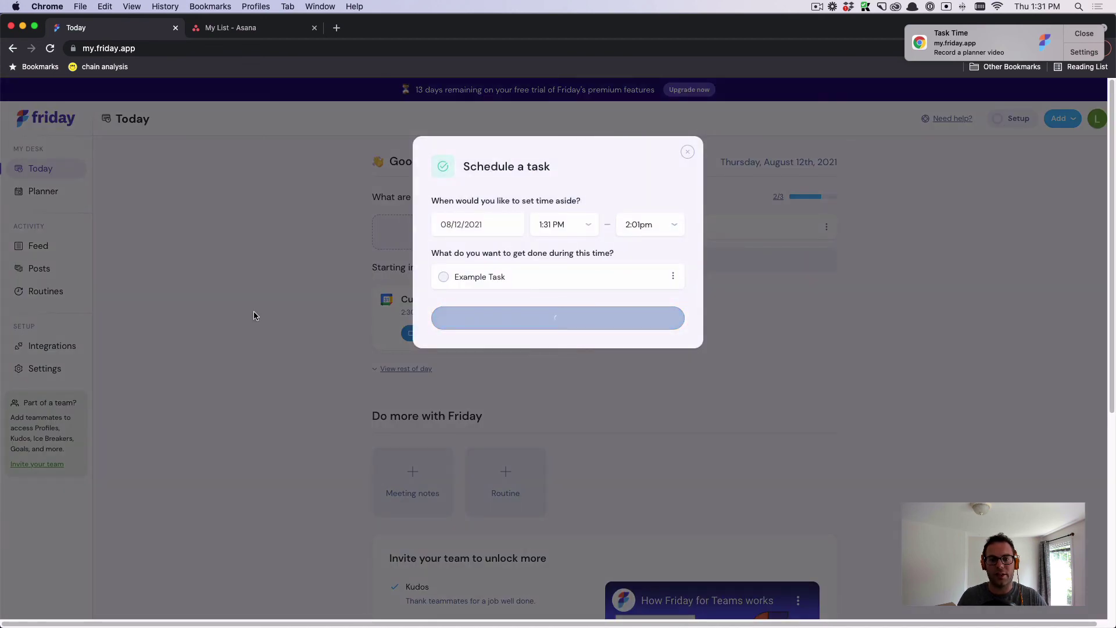